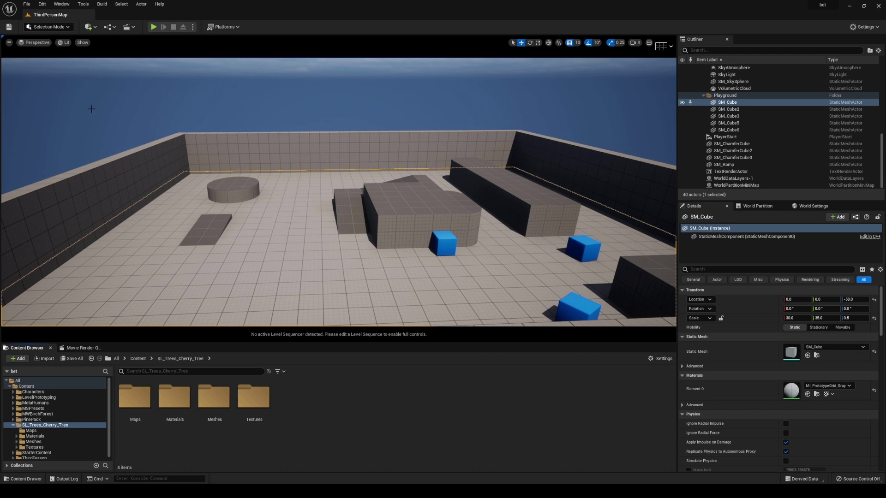
Step: Check the SM6 setting under the D3D12 targeted shader formats in the project settings
click(42, 5)
click(69, 104)
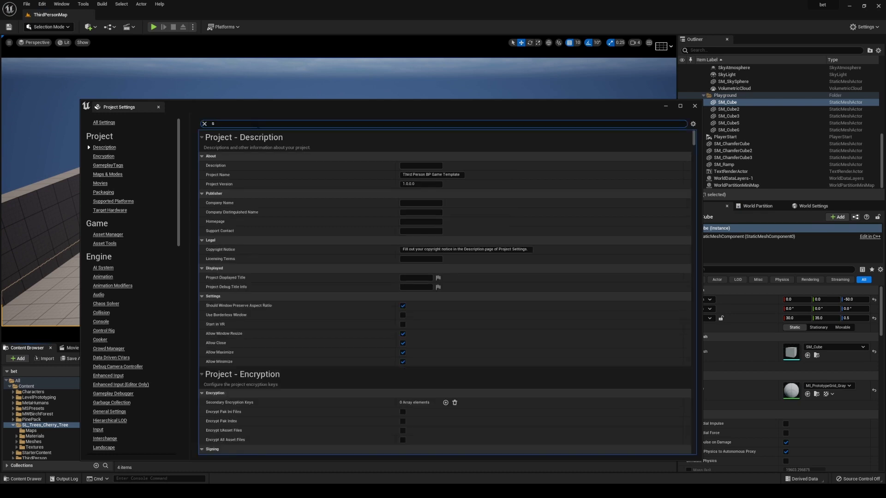
text(sm6)
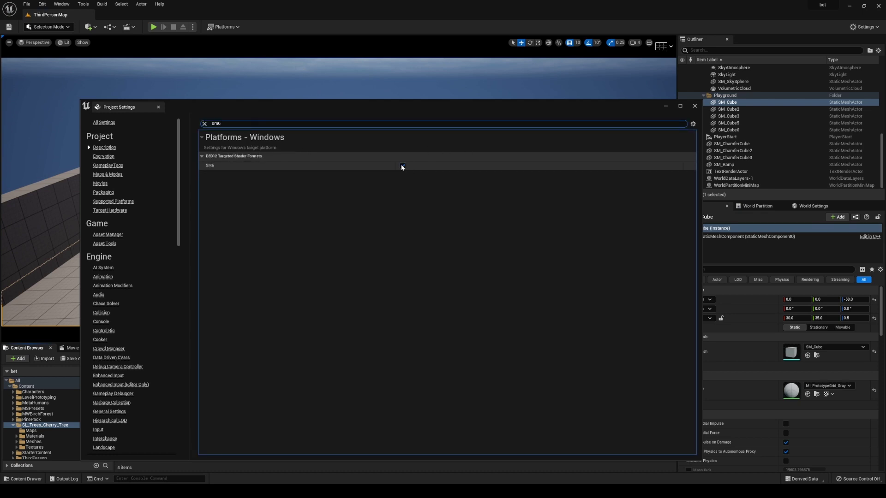
click(695, 106)
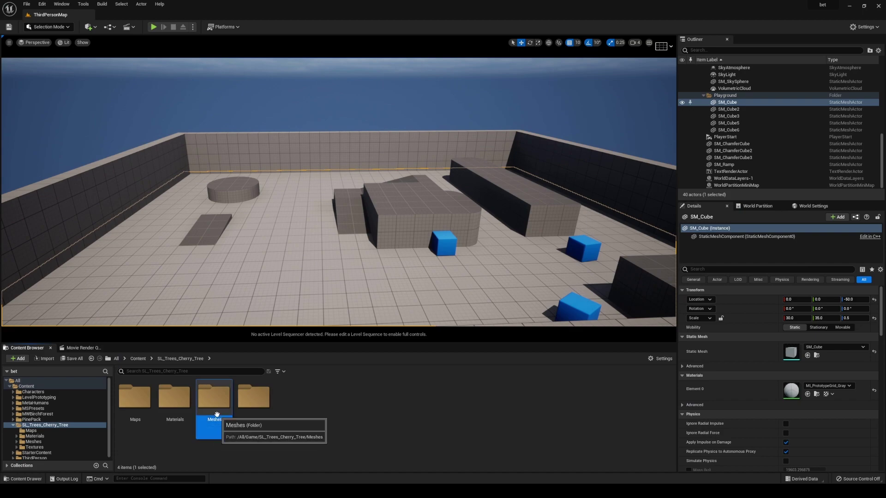
Step: Place the SM_Cherrytree_A mesh from the Meshes folder on the level floor and frame it in view
double_click(201, 421)
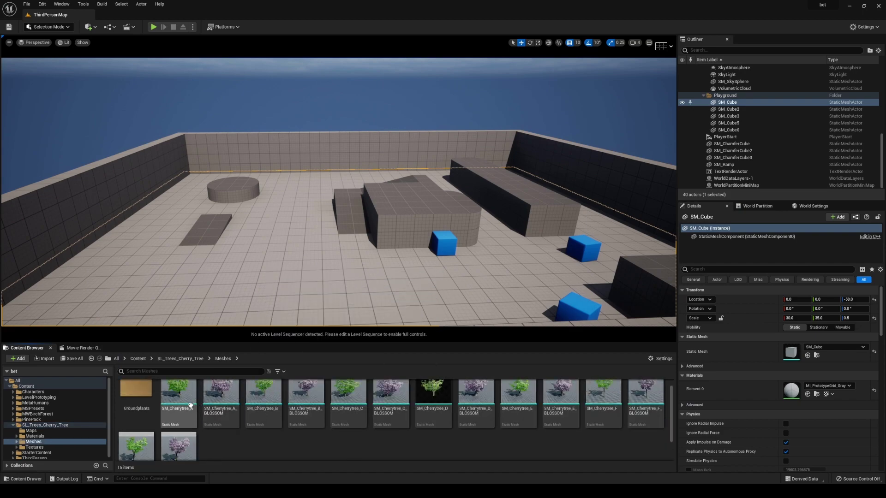
click(178, 399)
drag(178, 399, 284, 257)
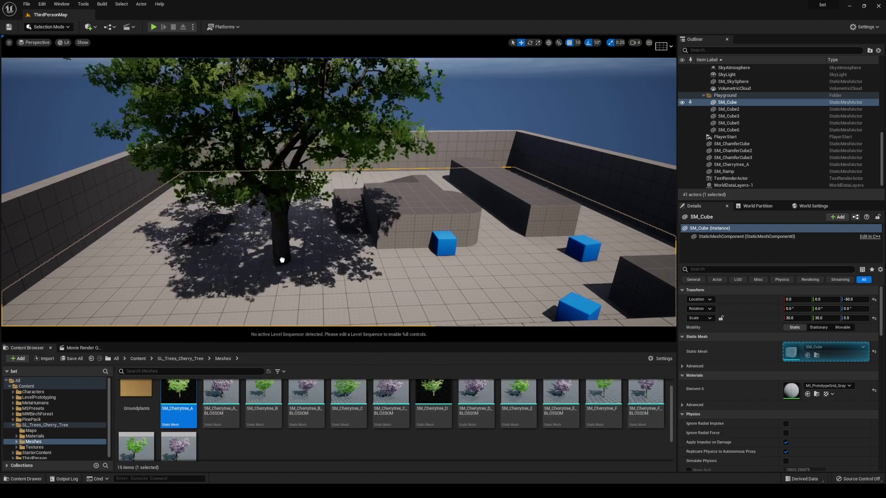
key(f)
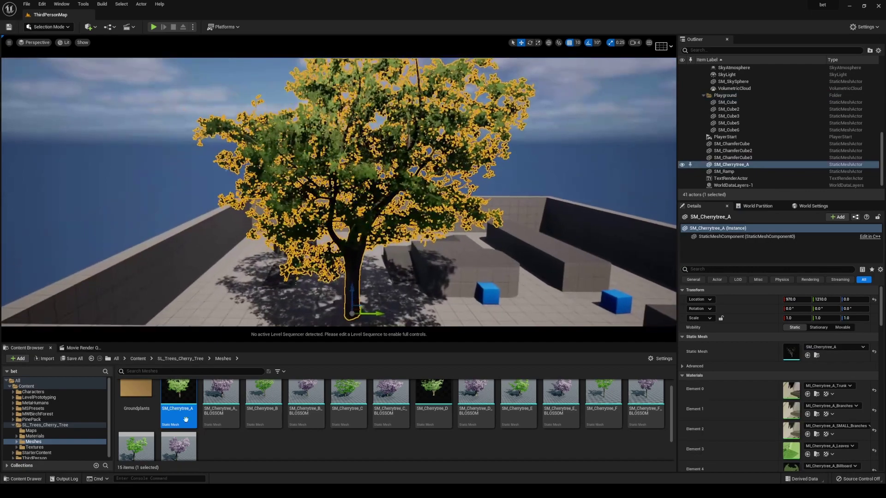
Step: Open SM_Cherrytree_A in the static mesh editor and examine its level of detail from near and far
drag(883, 39, 387, 70)
double_click(482, 65)
right_drag(301, 126, 244, 115)
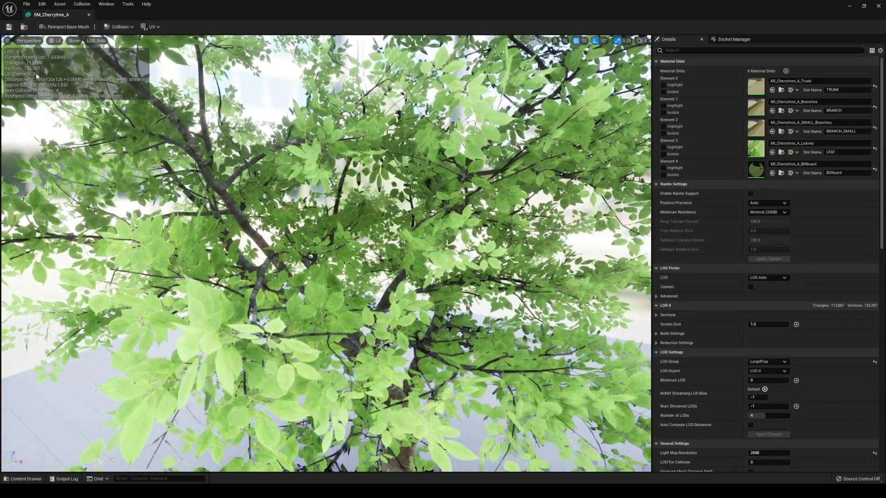
key(f)
scroll(326, 253, down, 10)
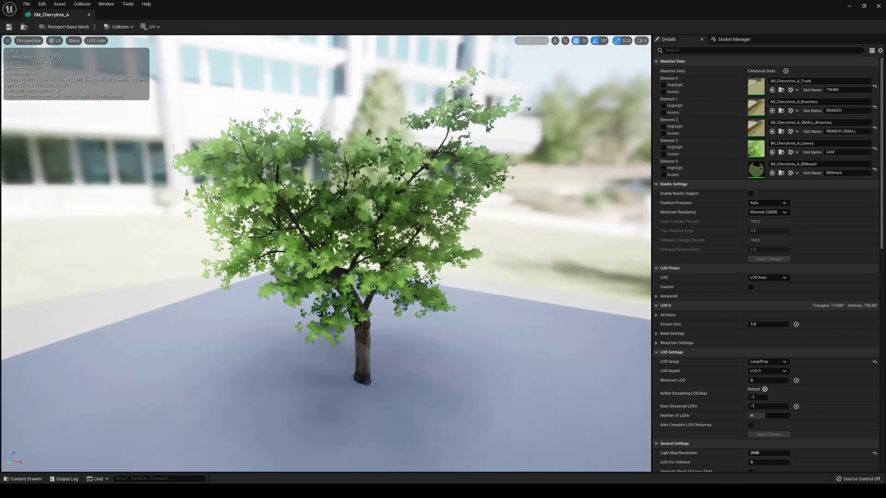
drag(305, 291, 304, 107)
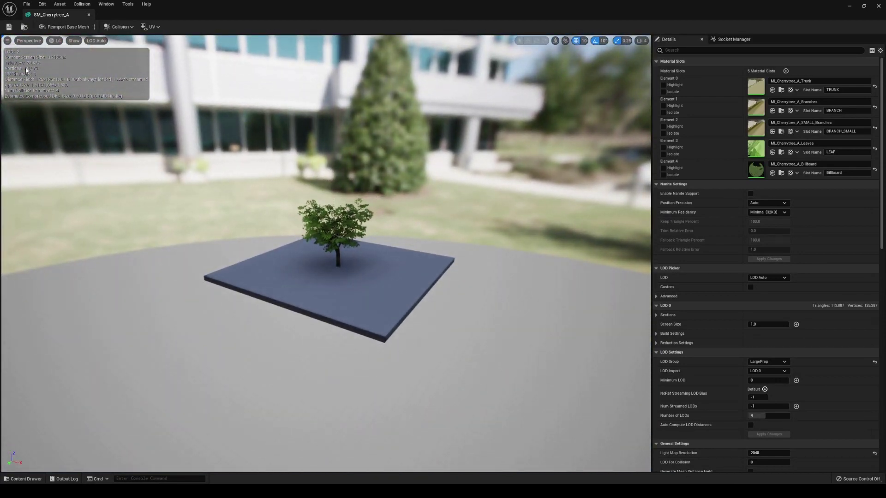
scroll(33, 74, down, 6)
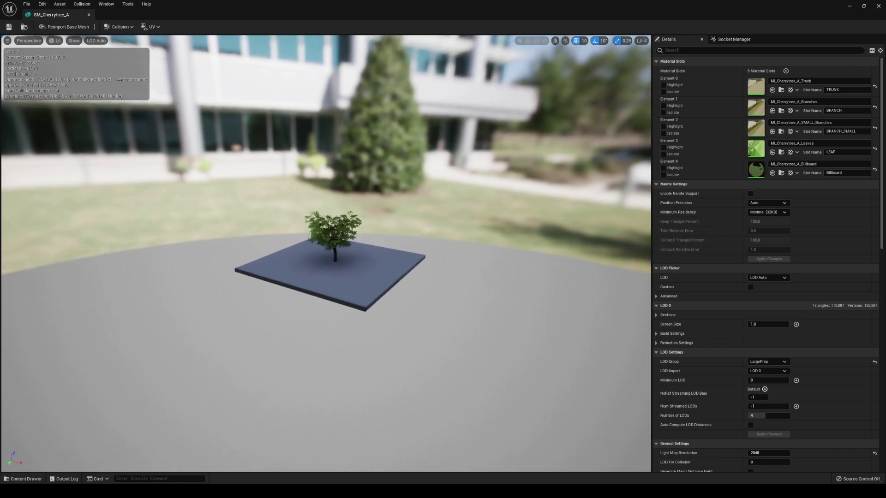
scroll(327, 253, up, 6)
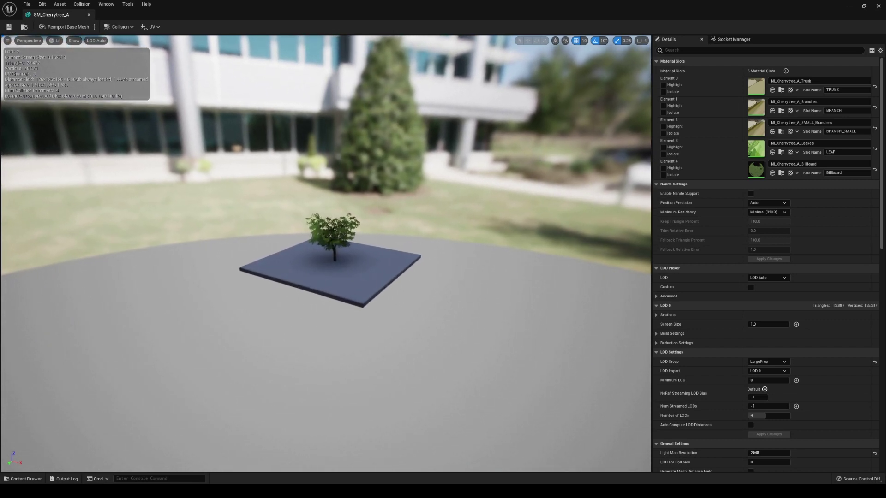
key(w)
right_drag(326, 254, 332, 233)
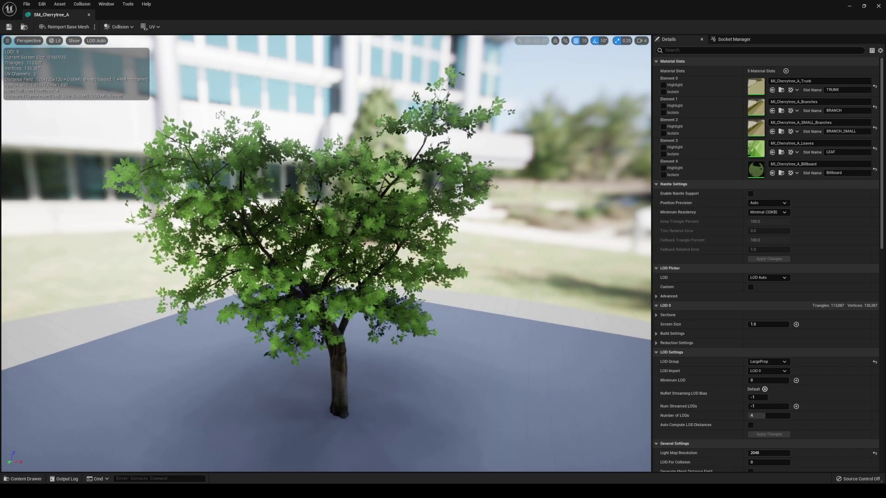
Step: Preview LOD 3 of the cherry tree in Lit view, and return the preview to LOD Auto
click(97, 41)
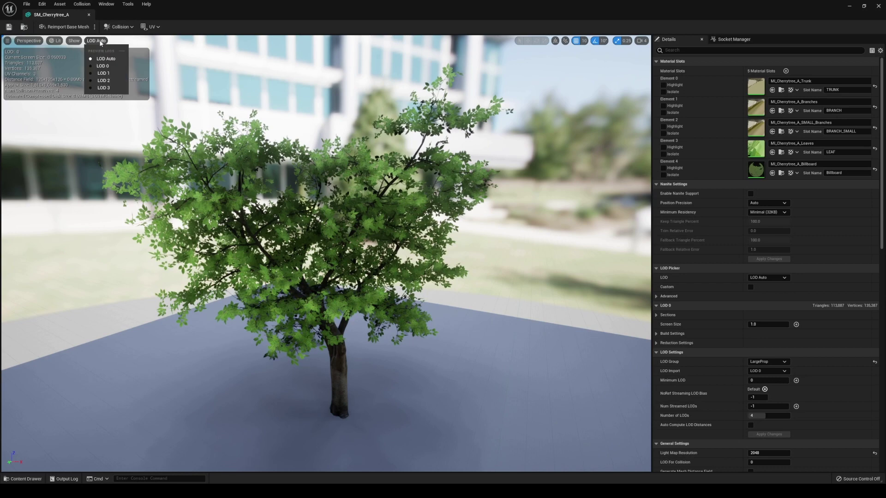
click(105, 88)
right_drag(421, 170, 452, 181)
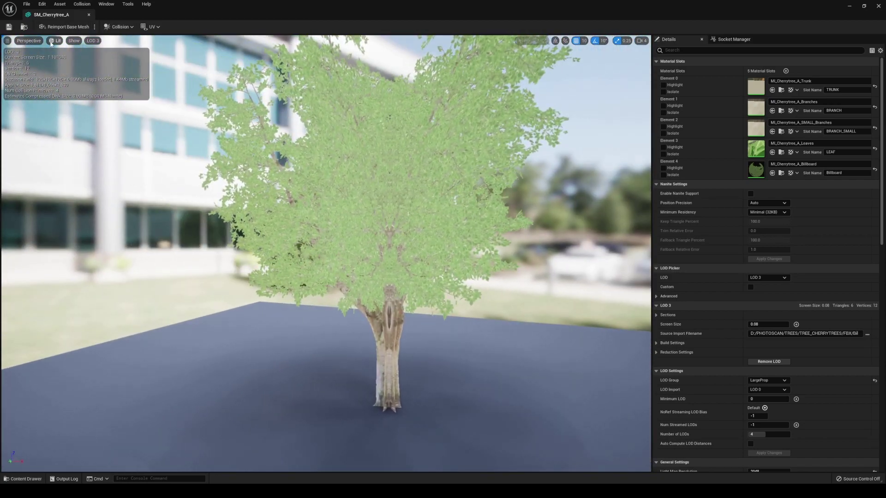
click(51, 42)
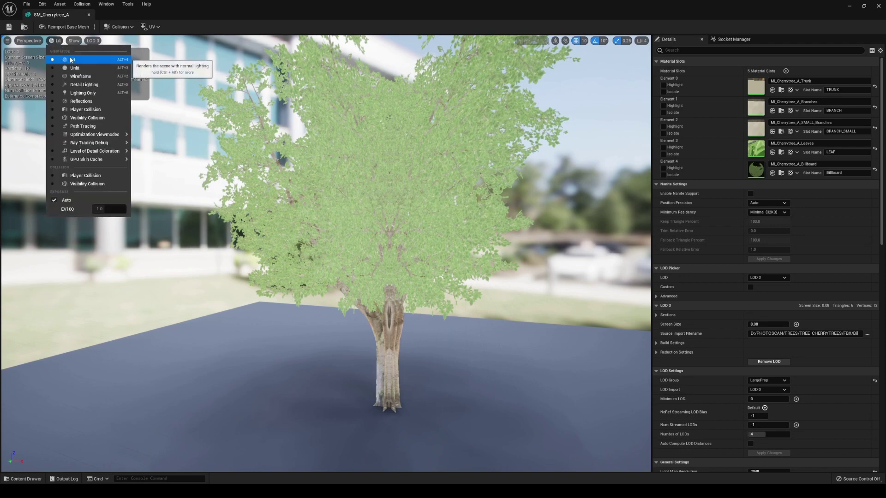
click(71, 61)
click(93, 41)
click(99, 58)
Step: Enable Nanite support on SM_Cherrytree_A and apply the changes to the mesh
click(751, 194)
click(769, 259)
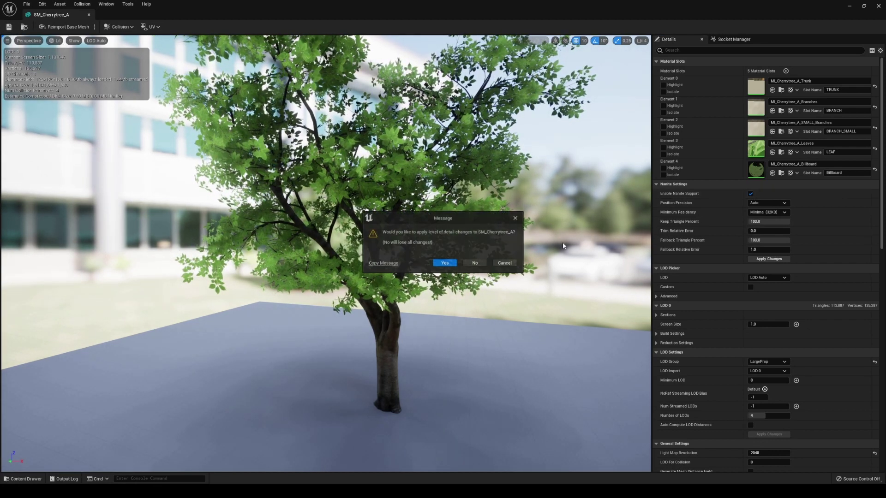
click(445, 263)
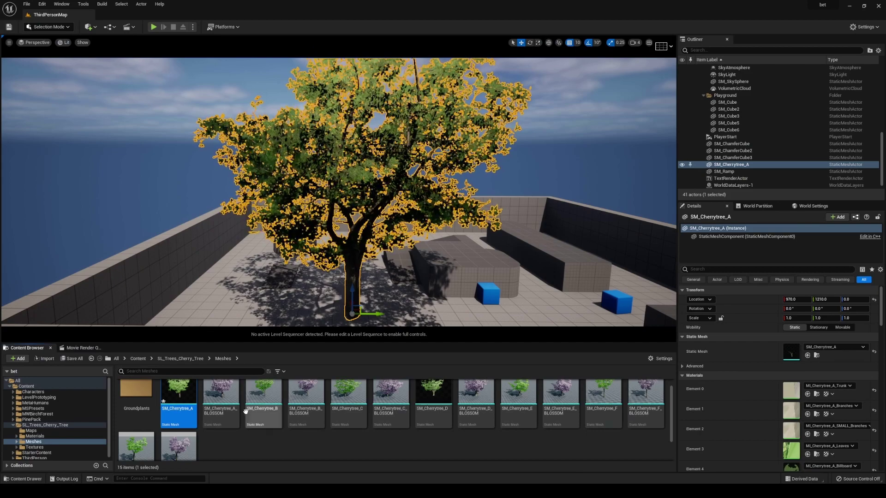
Step: Check the Nanite option for SM_Cherrytree_A from its asset in the Meshes folder
right_click(175, 403)
mouse_move(198, 185)
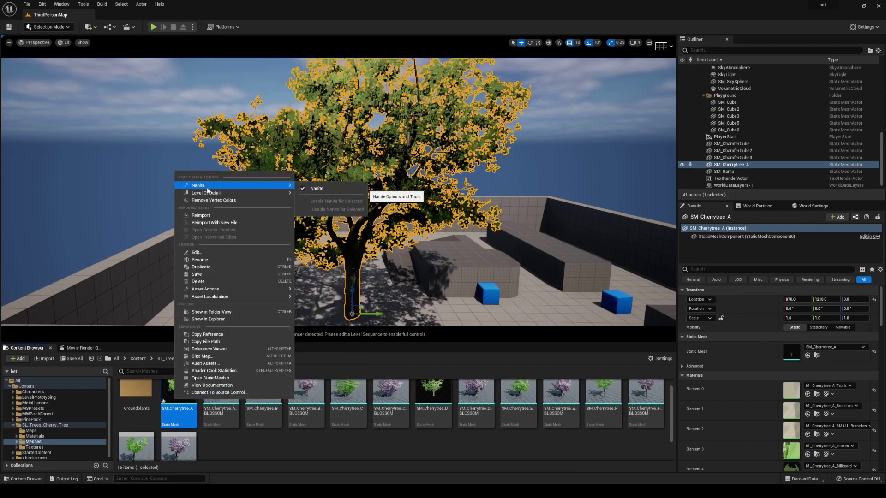
click(317, 188)
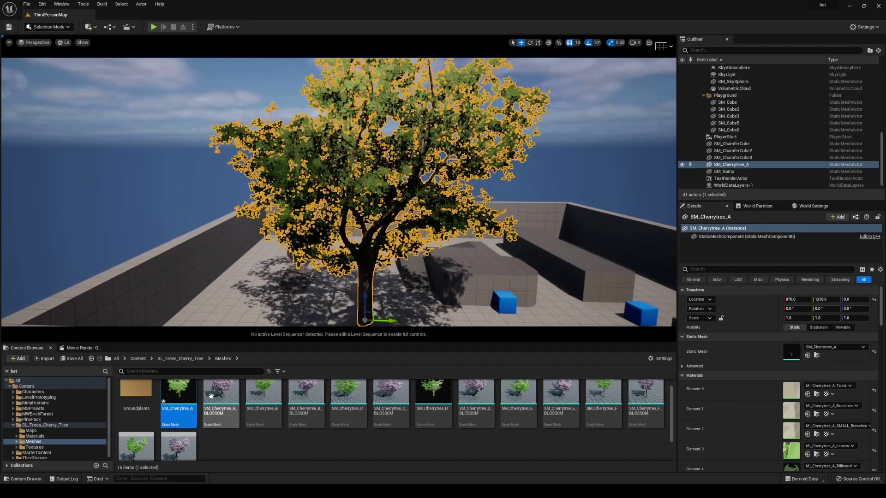
Step: Review the Nanite-enabled SM_Cherrytree_A in the static mesh editor, save the asset and close the editor
double_click(178, 396)
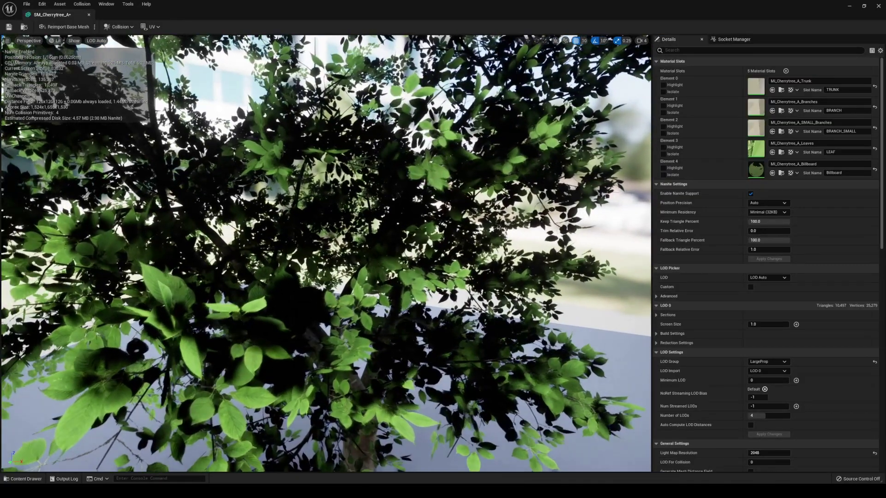
scroll(326, 254, down, 10)
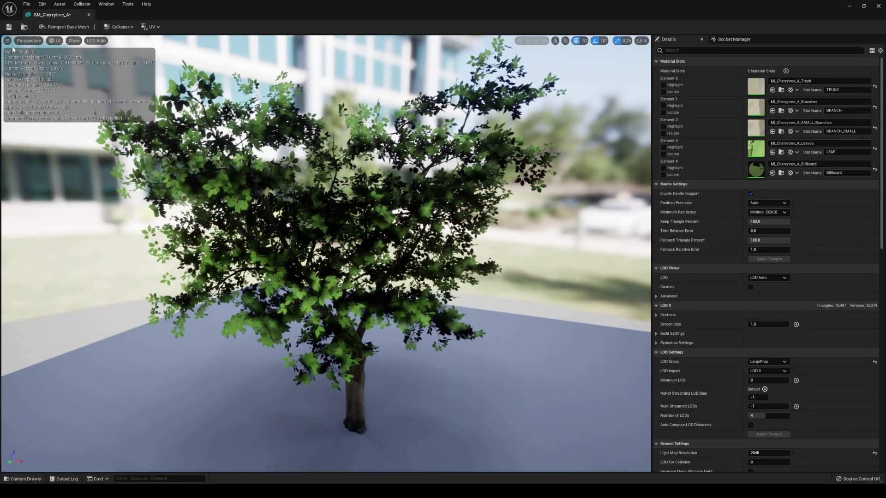
click(8, 26)
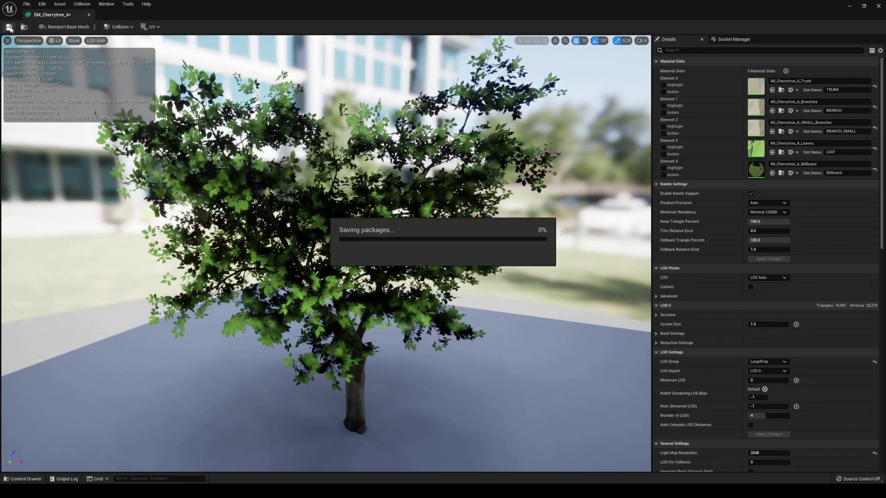
click(880, 6)
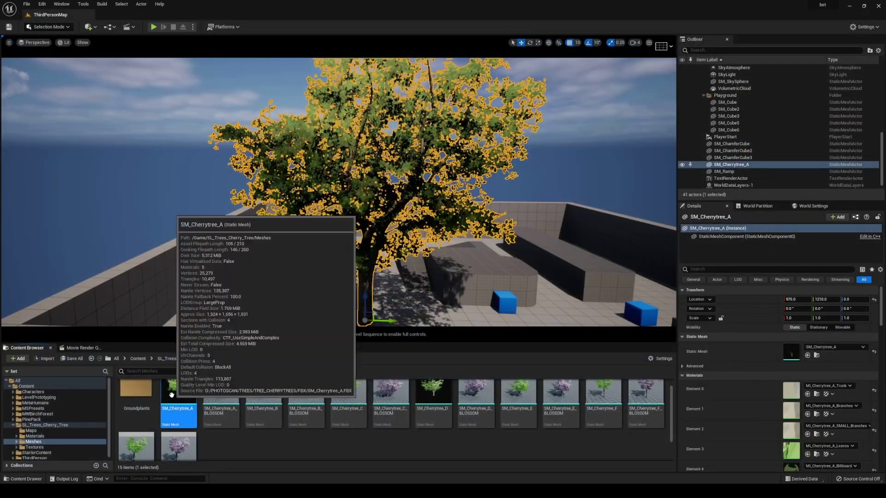
Step: Place all remaining cherry tree meshes, from SM_Cherrytree_A_BLOSSOM through SM_Cherrytree_G_BLOSSOM, together in the level
click(219, 394)
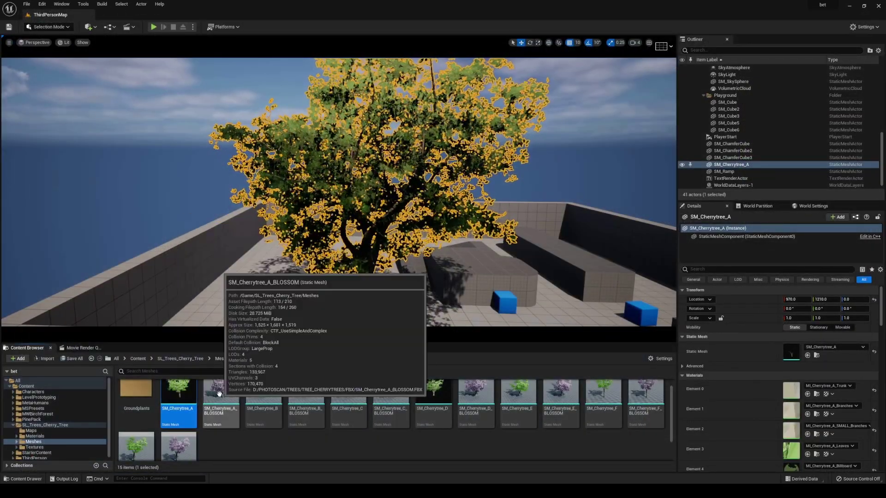
shift+click(178, 449)
scroll(206, 433, down, 1)
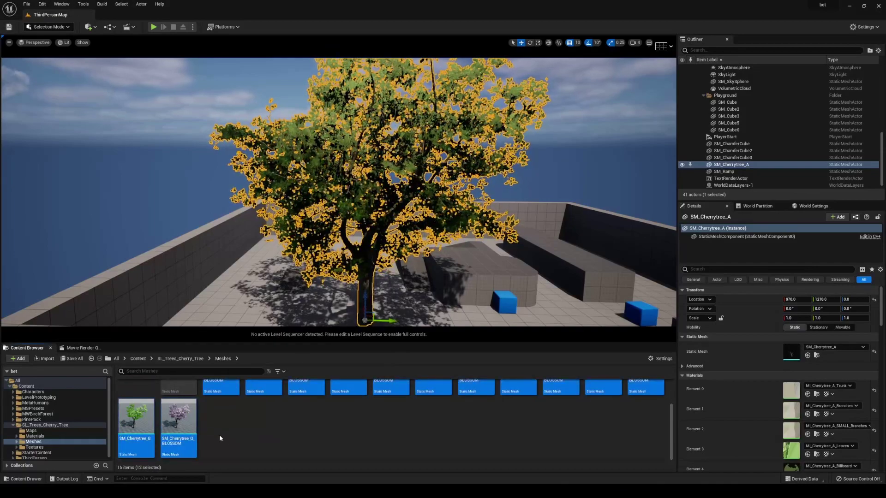
scroll(223, 417, down, 2)
drag(187, 411, 265, 318)
right_drag(265, 305, 265, 277)
click(265, 305)
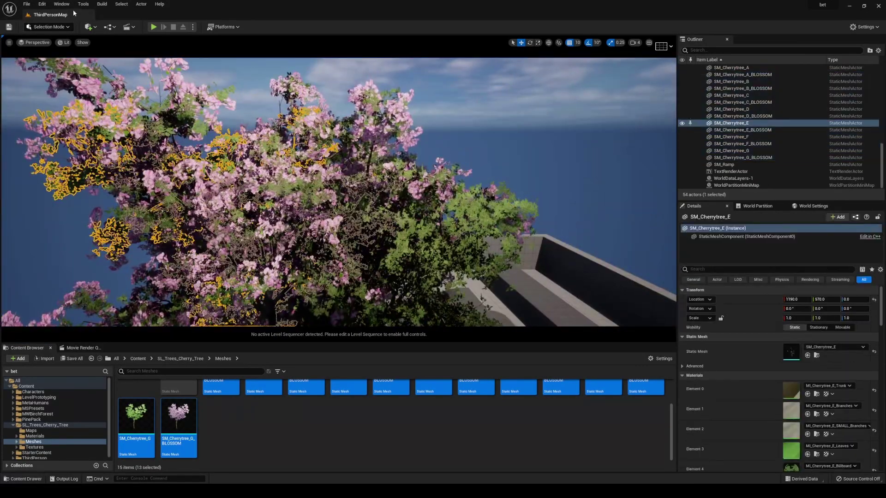
Step: Open the level's primitive statistics and sort the meshes by size in descending order to compare them
click(81, 4)
mouse_move(107, 158)
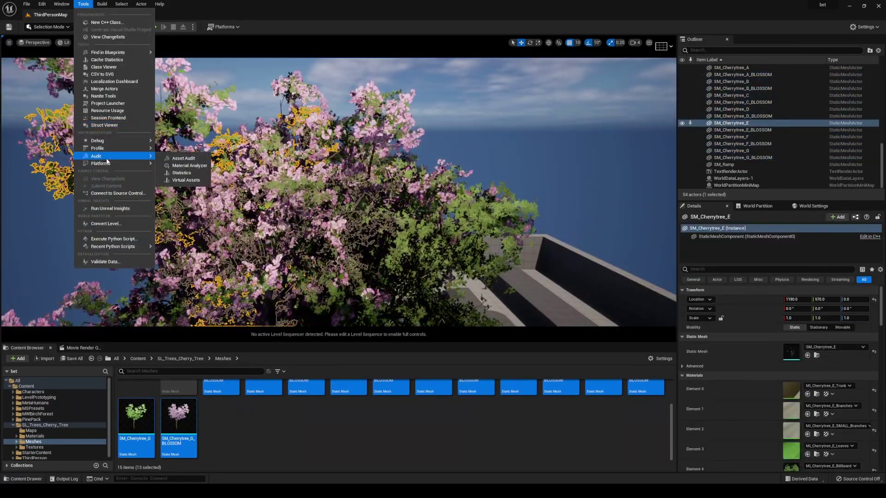
click(181, 173)
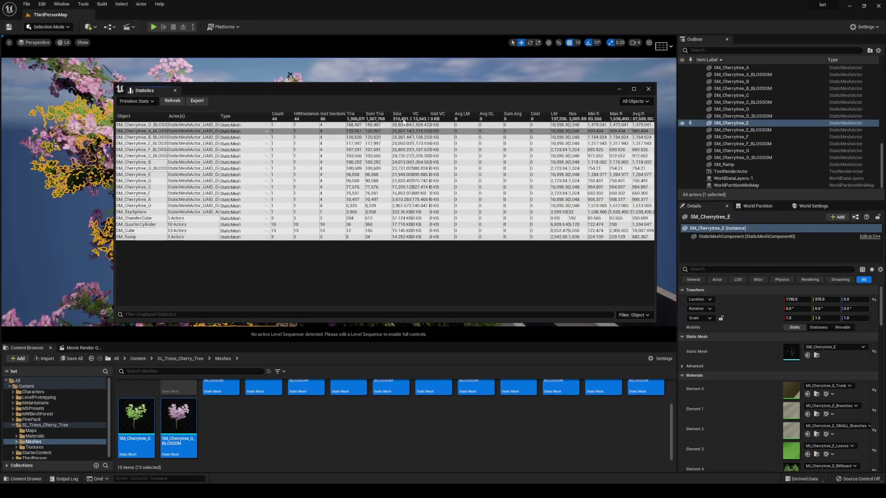
click(405, 114)
click(414, 117)
click(408, 117)
double_click(398, 88)
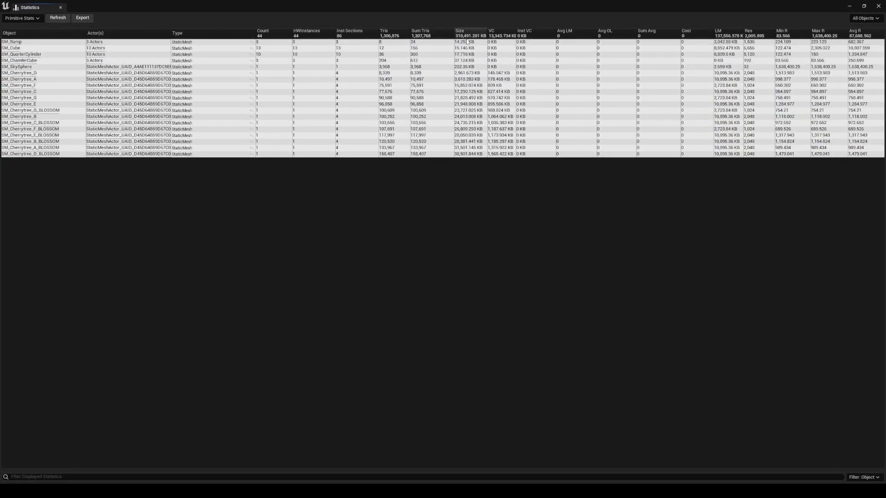
click(483, 36)
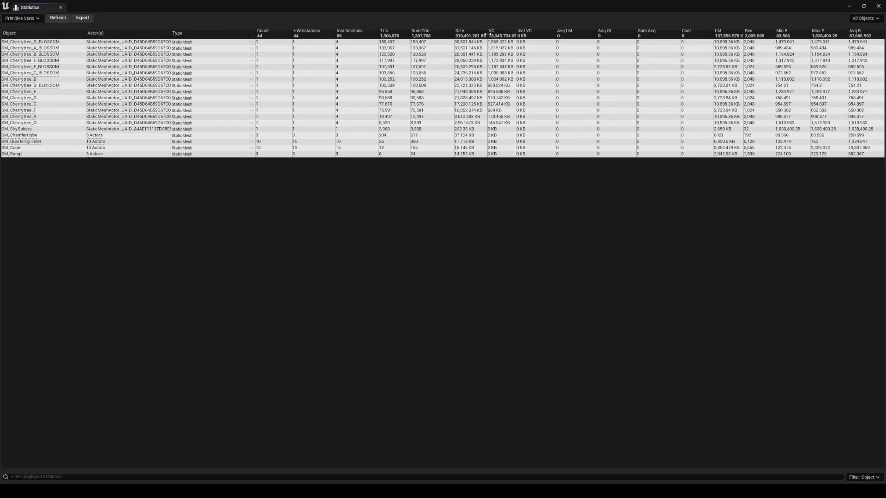
drag(487, 34, 507, 34)
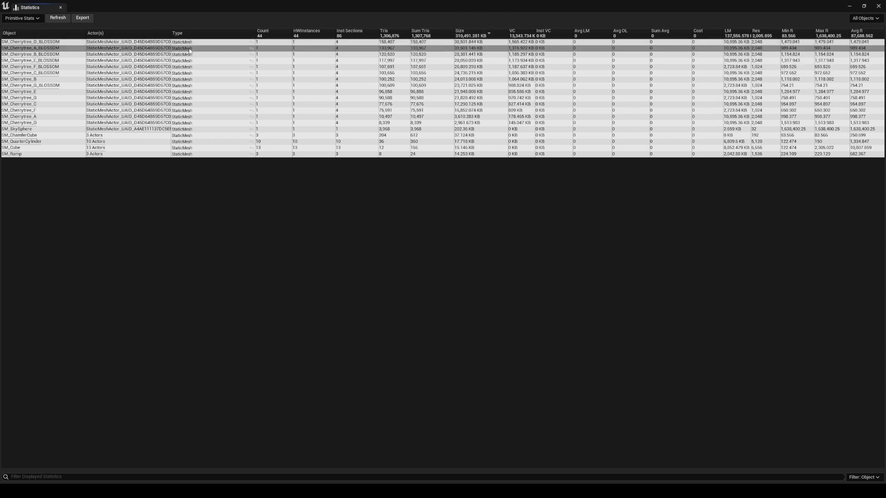
click(850, 7)
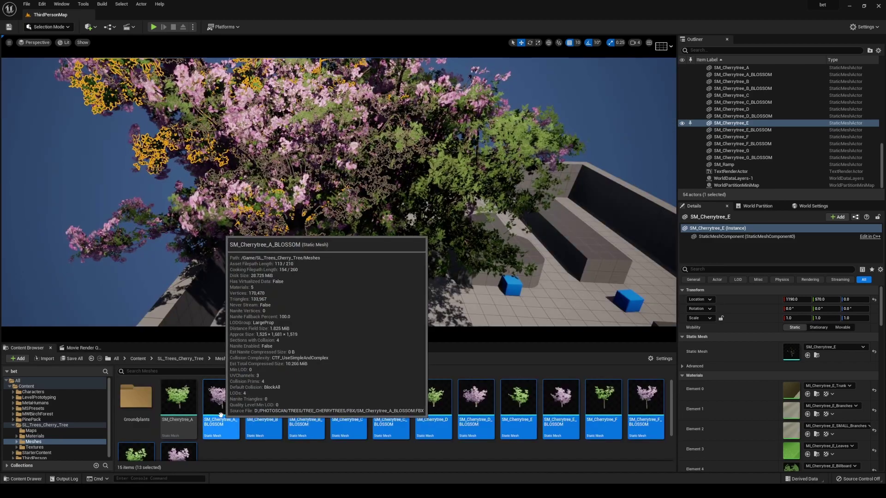
Step: Enable Nanite for all selected cherry tree meshes and open SM_Cherrytree_A_BLOSSOM in the static mesh editor to check it
right_click(220, 401)
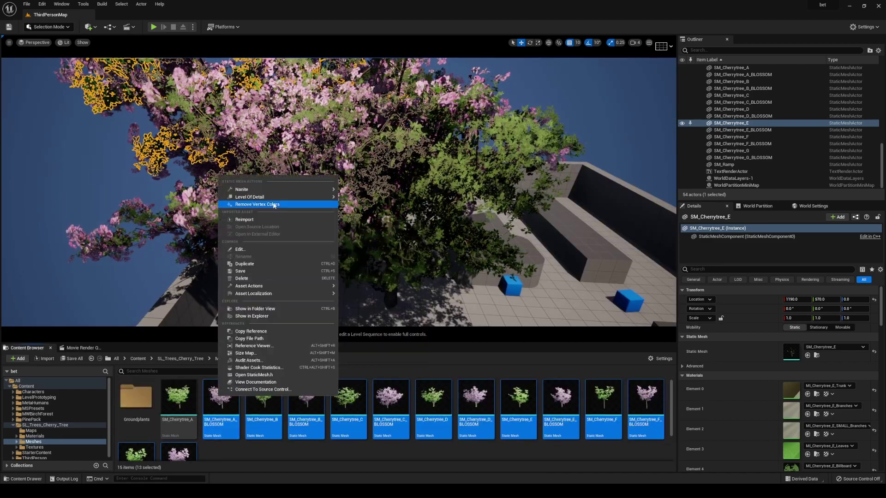
click(389, 204)
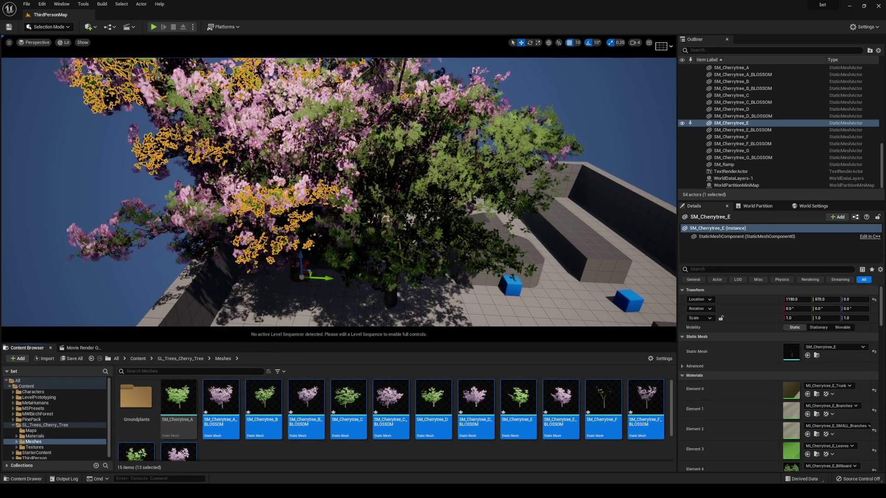
click(221, 406)
double_click(221, 407)
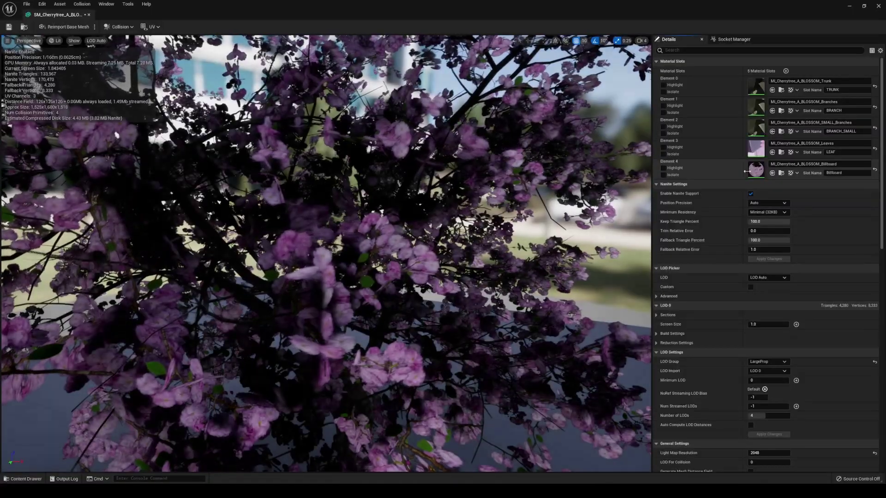
Step: Close the static mesh editor and examine the level's cherry trees in the Nanite Triangles visualization from near and far
click(876, 7)
right_drag(115, 85, 115, 55)
click(63, 42)
mouse_move(102, 177)
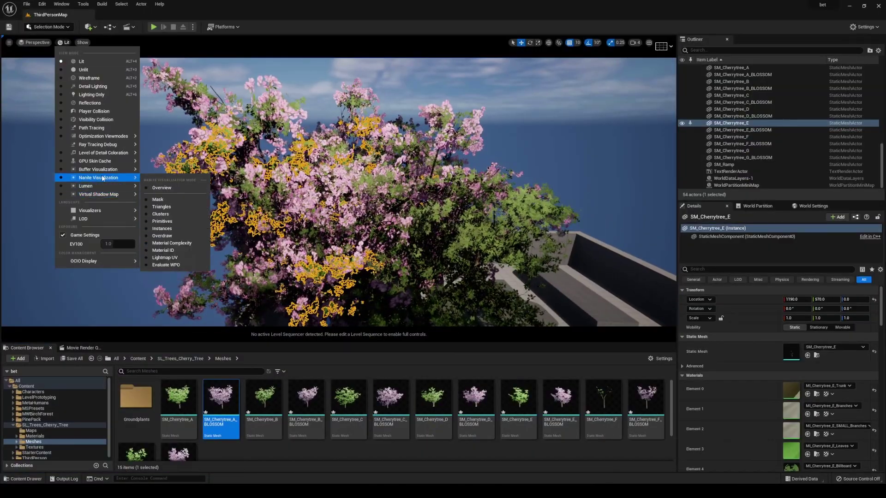
click(161, 207)
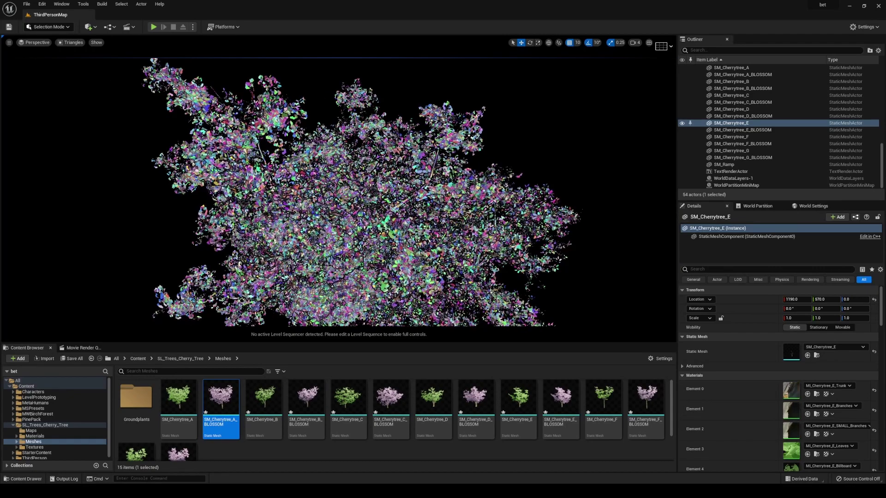
right_drag(161, 206, 115, 207)
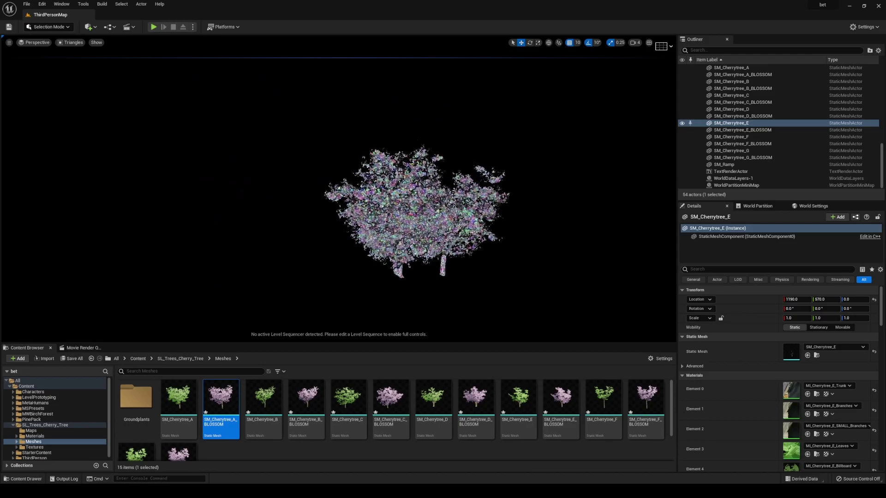
key(w)
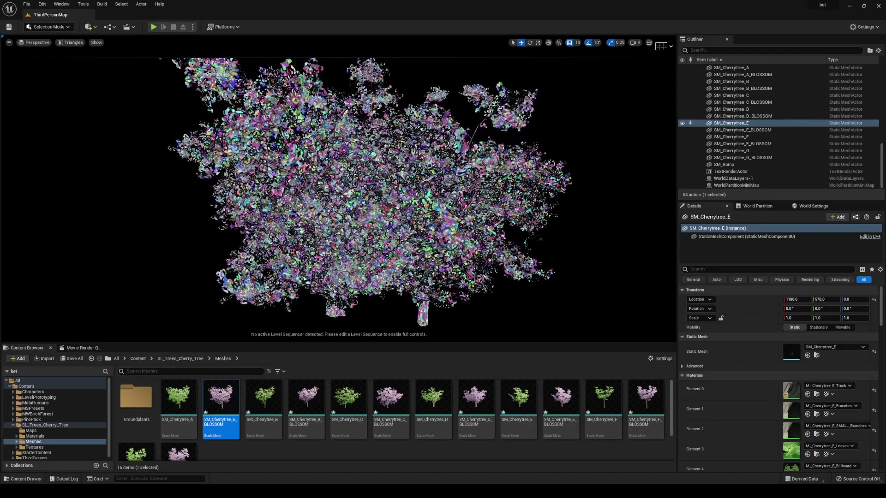
right_drag(171, 207, 170, 206)
Step: Refresh the level's primitive statistics to compare the Nanite cherry trees' triangle counts and sizes, then minimize the statistics window
click(84, 4)
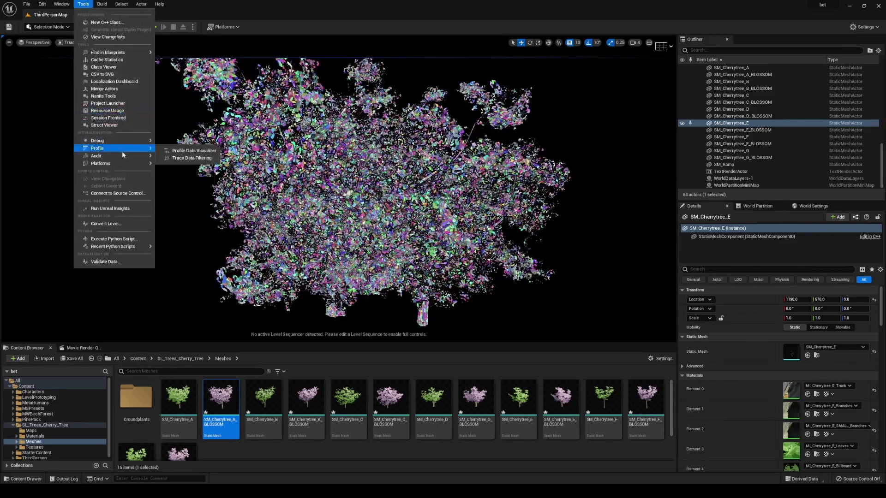
mouse_move(124, 149)
click(180, 174)
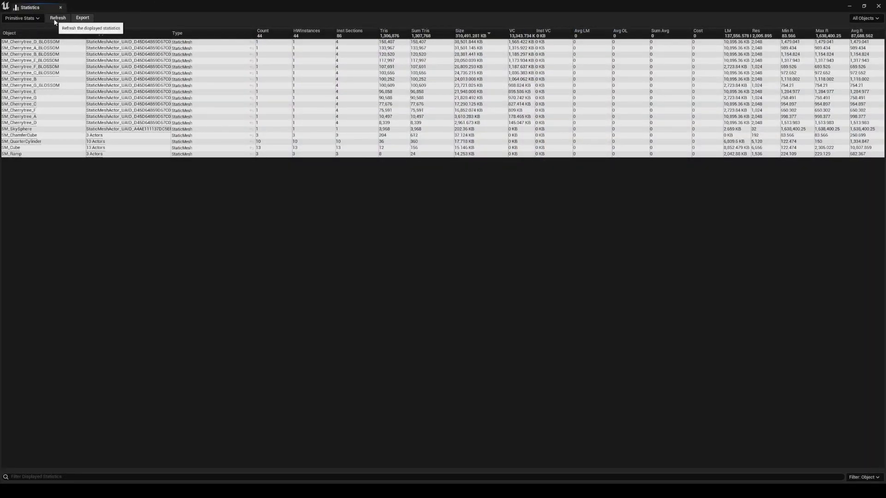
click(55, 18)
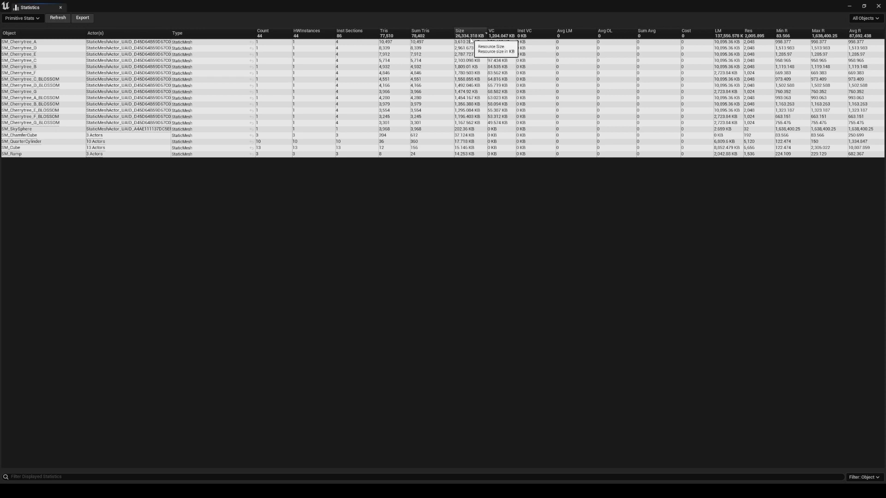
click(851, 7)
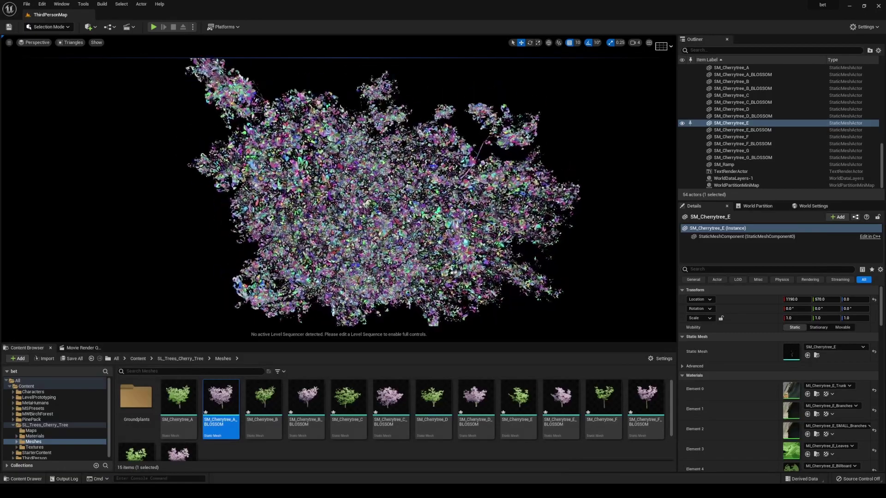
Step: Return the viewport to Lit shading and delete the playground walls enclosing the cherry trees
click(77, 42)
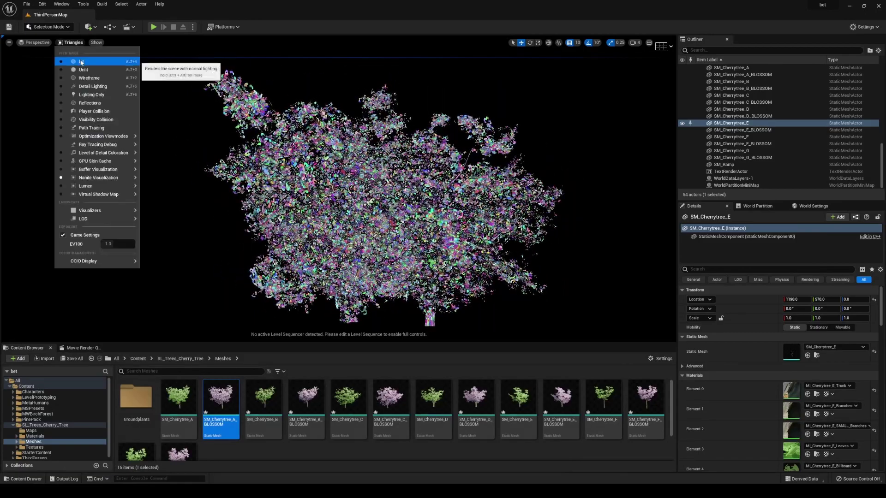
click(80, 63)
mouse_move(338, 191)
right_down()
mouse_move(339, 138)
mouse_move(331, 189)
right_up()
right_drag(325, 257, 324, 257)
key(Delete)
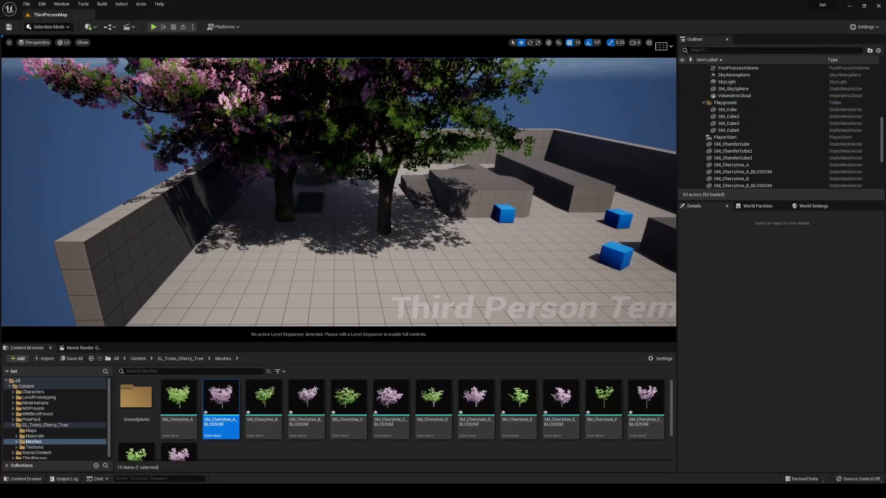
click(186, 228)
key(Delete)
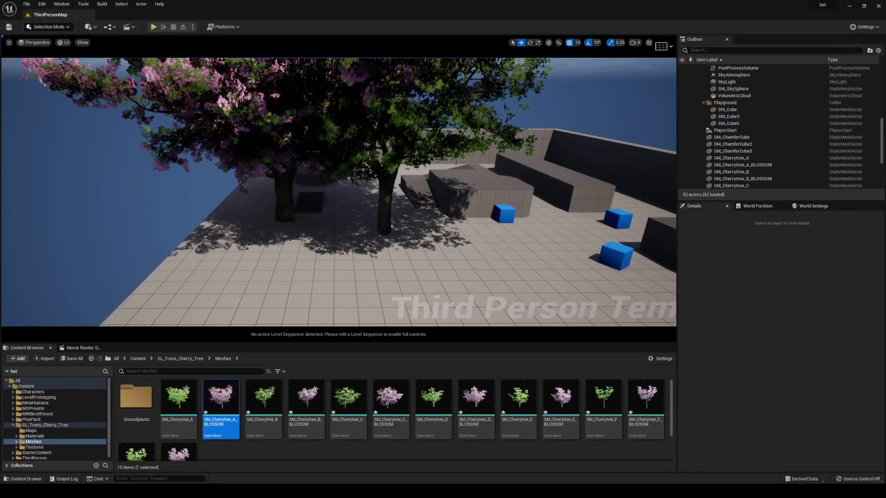
right_drag(339, 191, 369, 192)
click(563, 198)
key(Delete)
Step: View the cherry trees' canopies from close below in the Nanite Triangles visualization
right_drag(563, 198, 489, 171)
right_drag(325, 257, 325, 257)
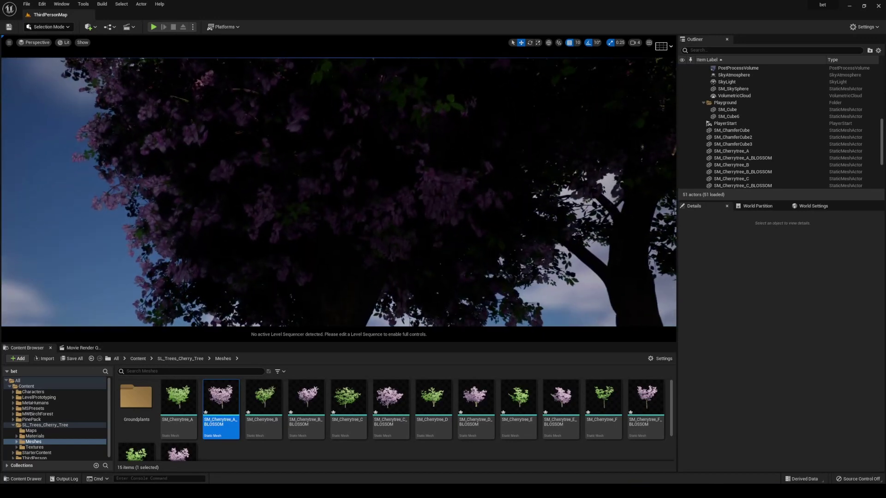
click(65, 42)
mouse_move(106, 177)
click(171, 207)
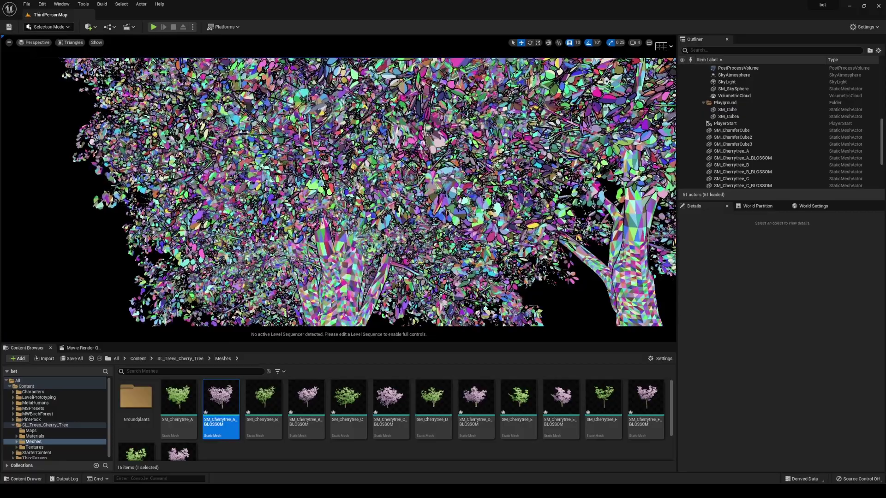
Step: Enlarge the viewport by shrinking the content browser and examine how the trees' Nanite triangles change with viewing distance
right_drag(171, 208, 171, 207)
right_drag(306, 351, 305, 351)
drag(301, 343, 301, 427)
right_drag(369, 170, 369, 169)
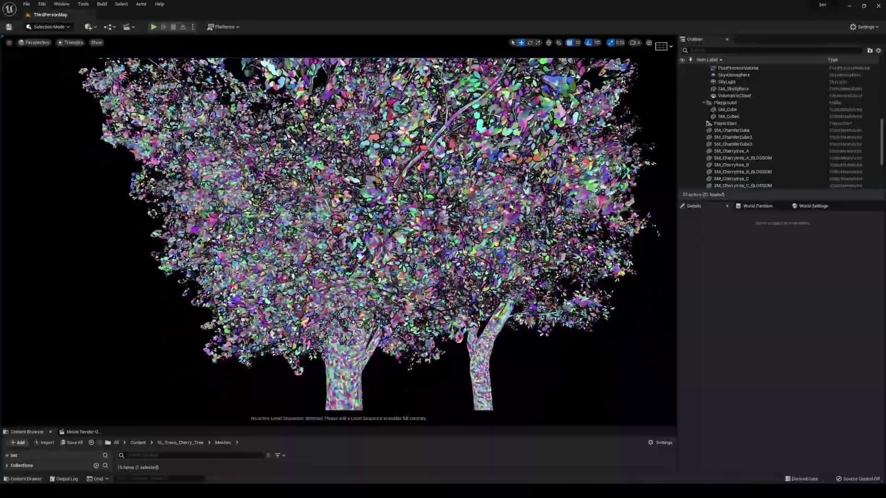
right_drag(301, 406, 301, 406)
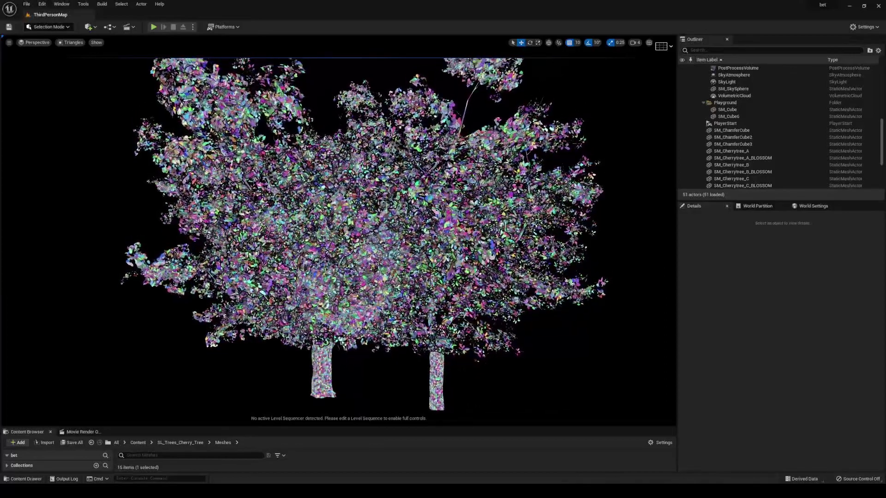
right_drag(300, 406, 301, 406)
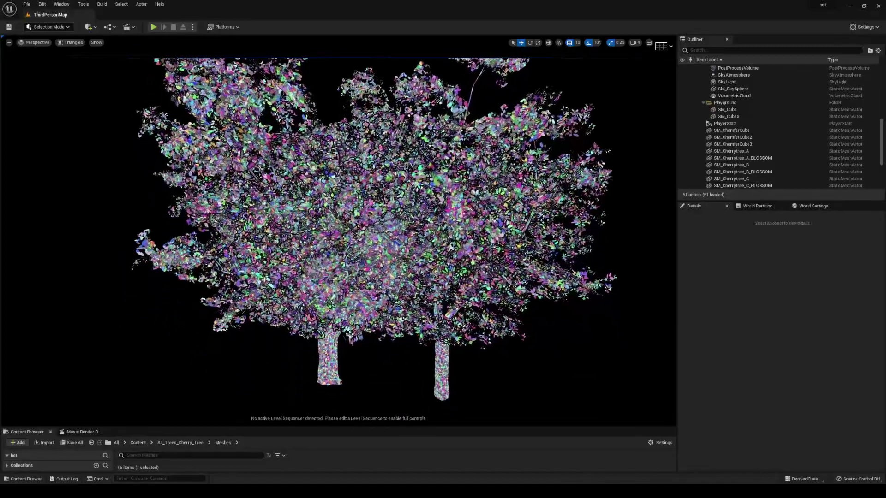
Step: Restore Lit shading and inspect the blossoming and green cherry trees from several angles and distances
click(74, 43)
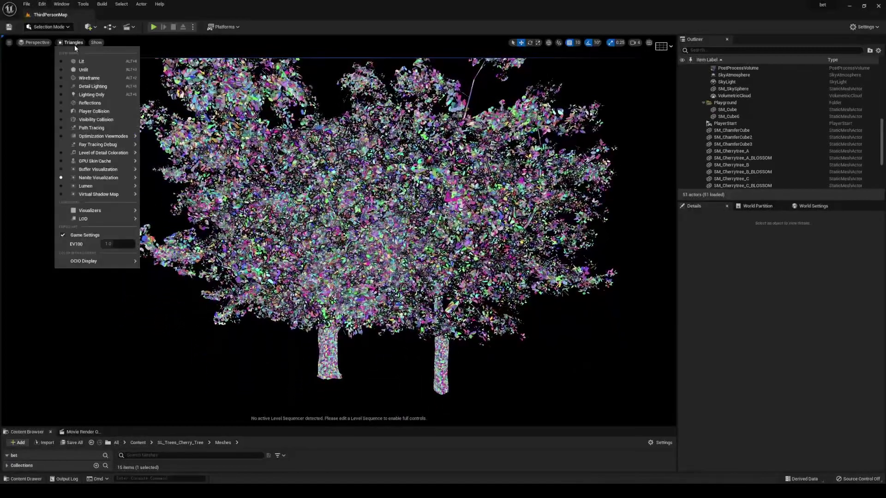
click(96, 62)
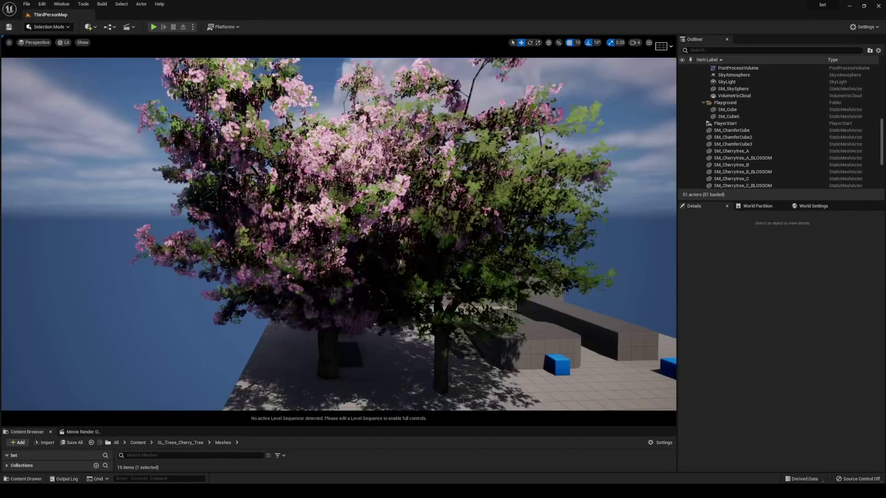
right_drag(338, 233, 465, 273)
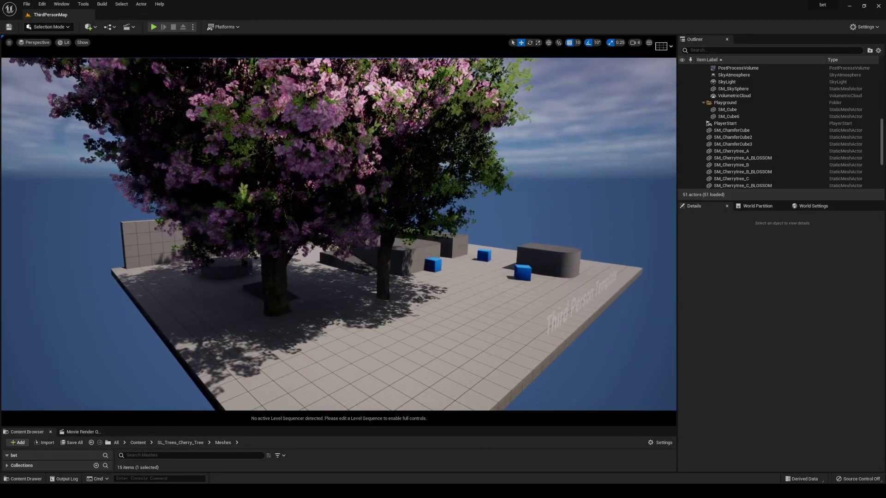
right_drag(465, 273, 413, 232)
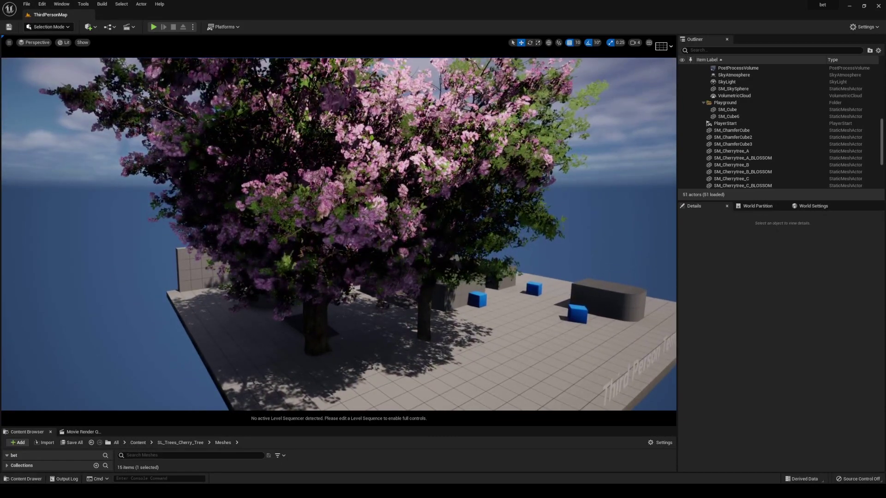
mouse_move(339, 234)
right_down()
mouse_move(307, 211)
mouse_move(345, 197)
mouse_move(339, 234)
right_up()
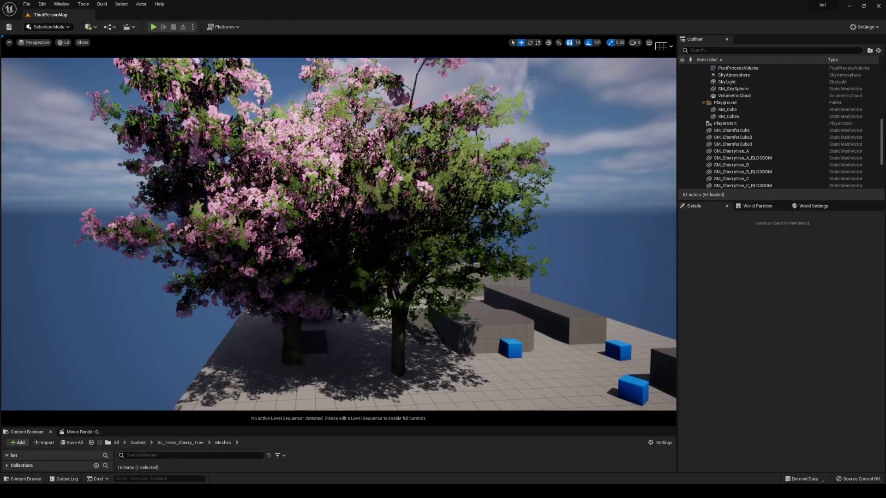